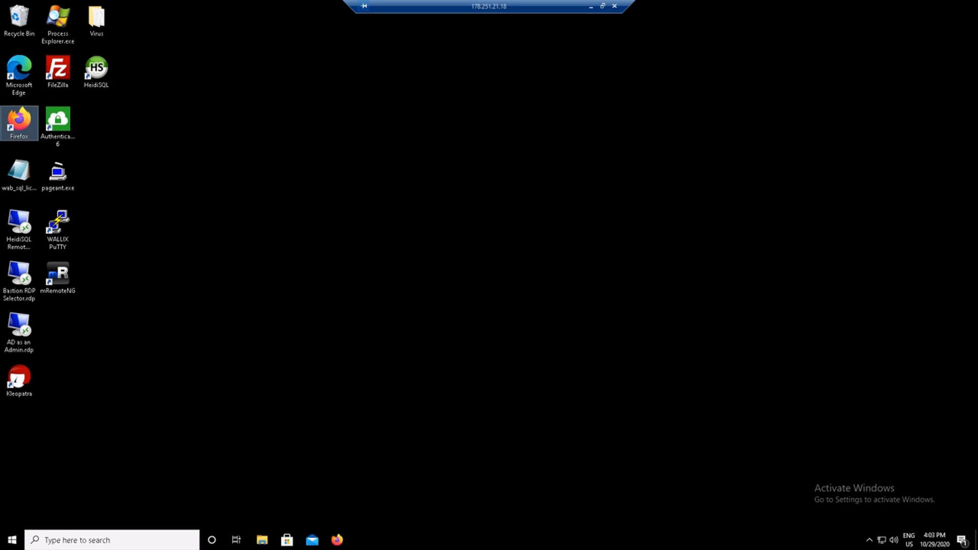
Step: Open the WALLIX AM - Global Domain login in Firefox and sign in with the saved admin credentials
double_click(22, 122)
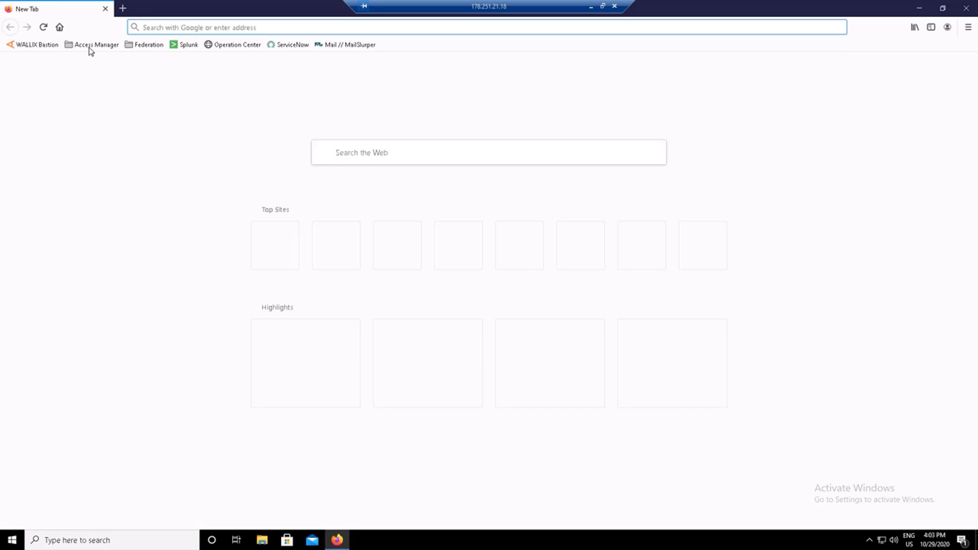
click(92, 45)
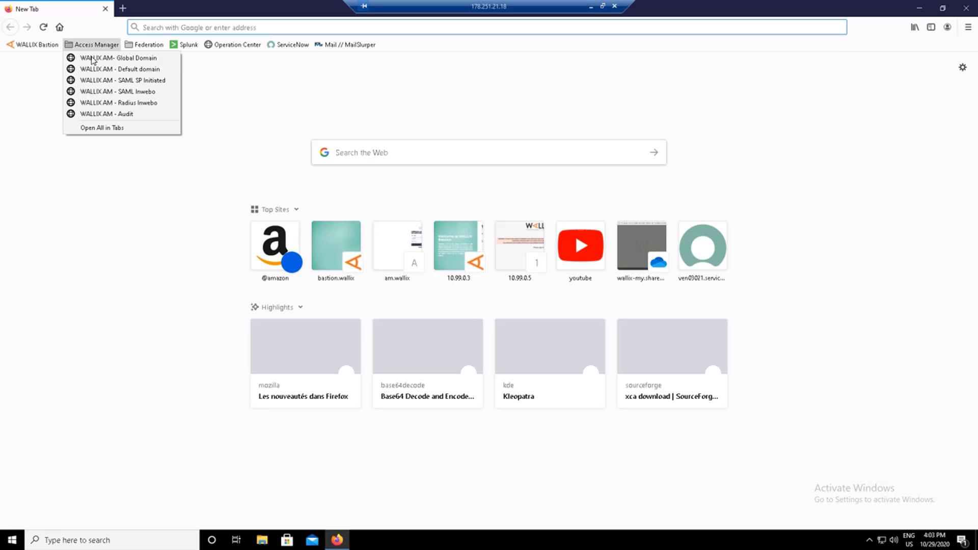
click(93, 59)
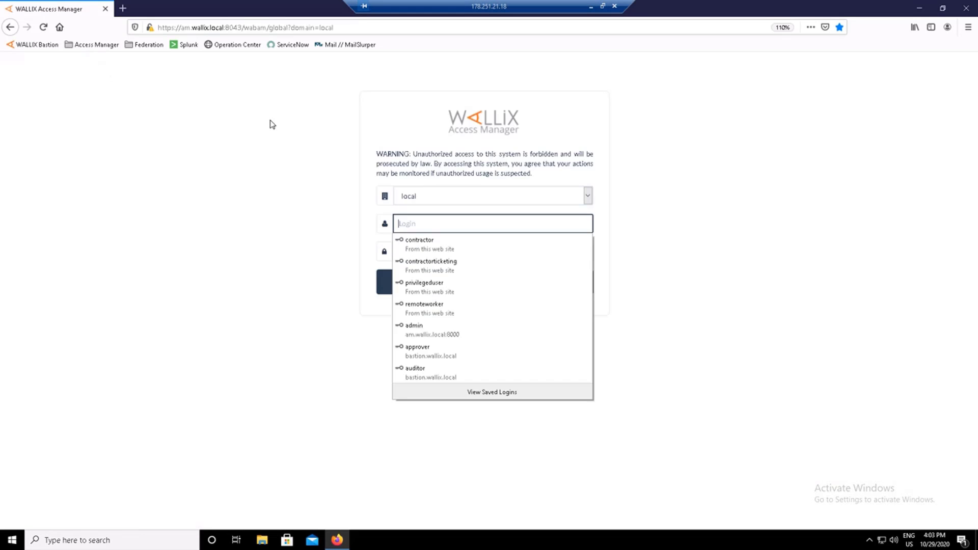
click(455, 334)
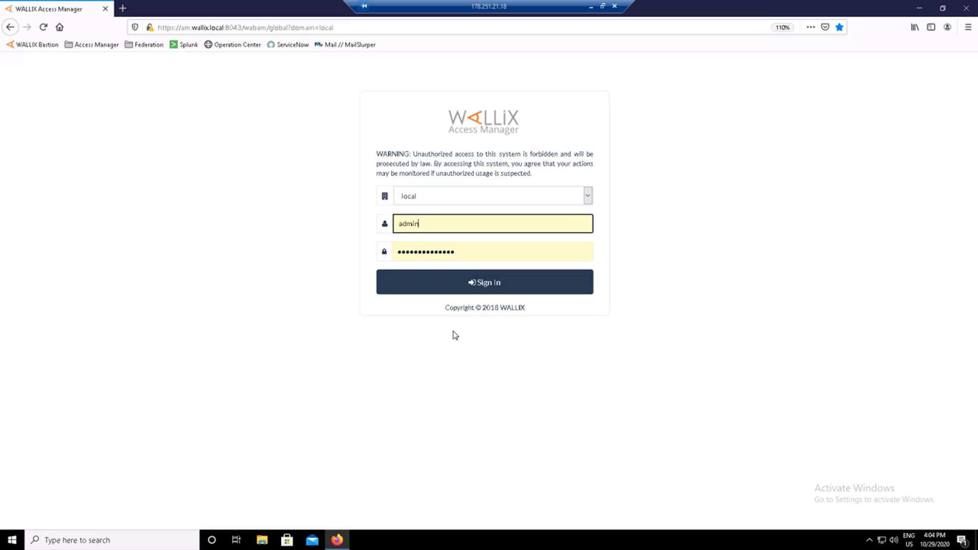
click(475, 285)
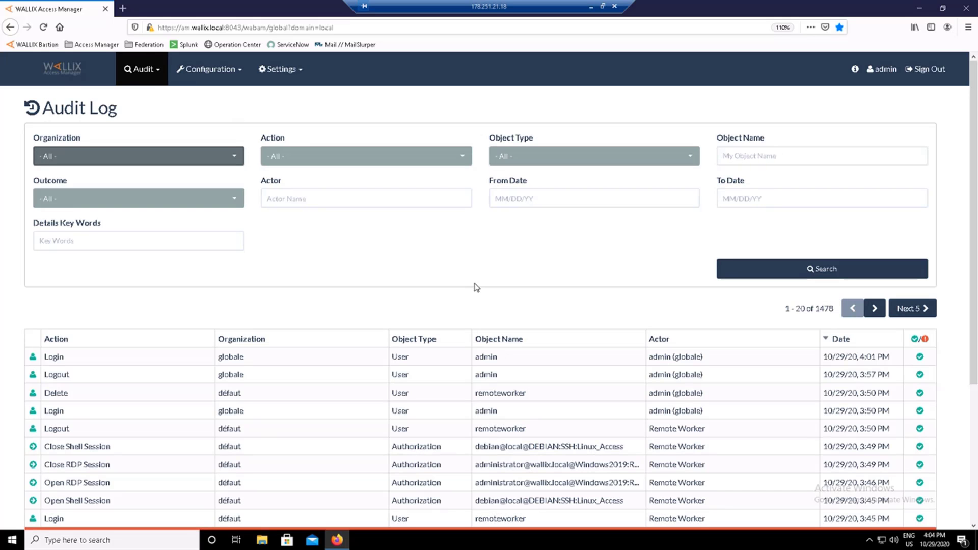
Step: Go to Configuration > Users and open an empty Add a User form
click(220, 77)
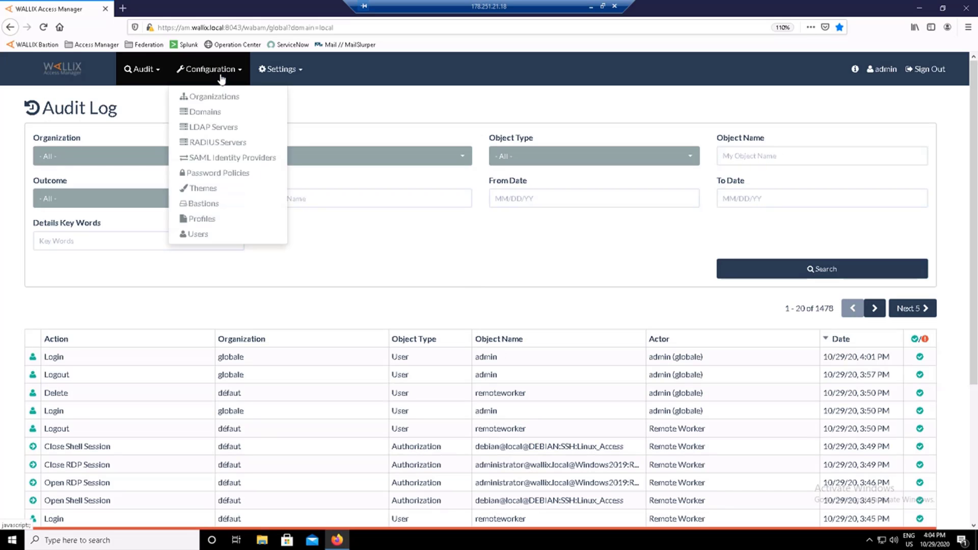
click(198, 234)
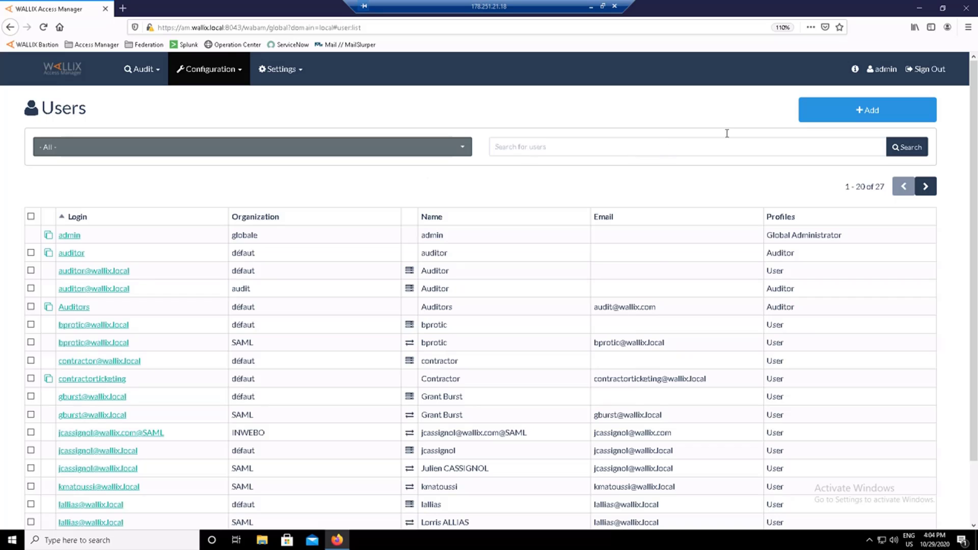
click(854, 111)
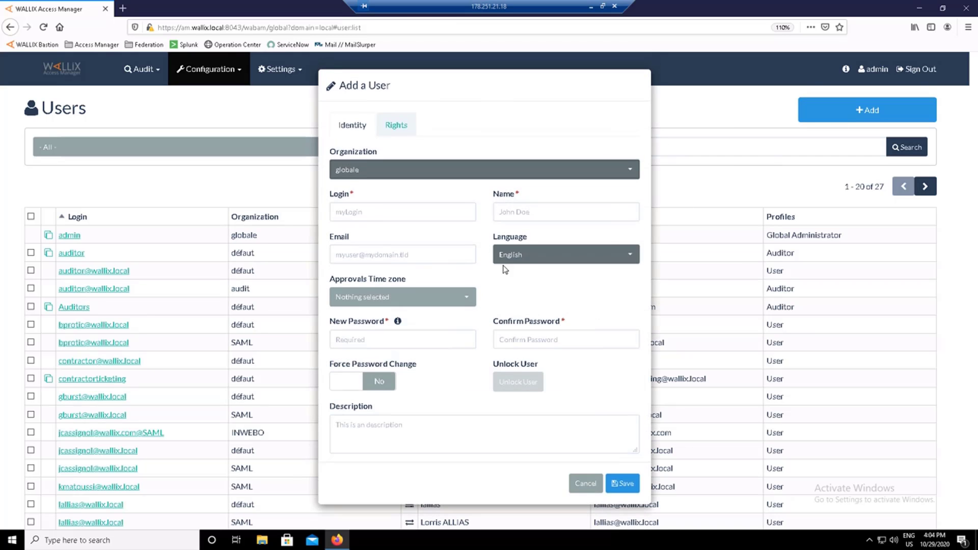
Step: Set organization to défaut, login to remoteworker and name to Remote Worker
click(484, 173)
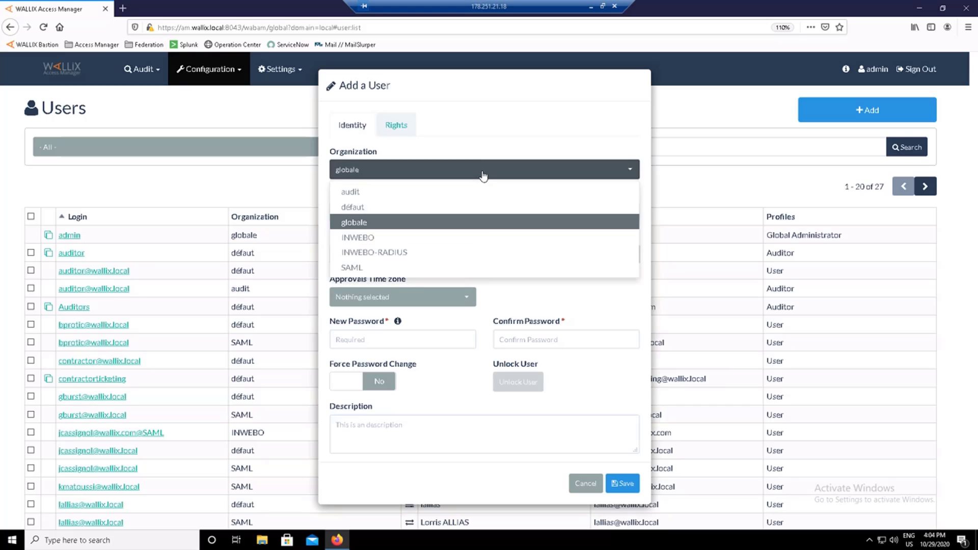
click(455, 211)
click(455, 212)
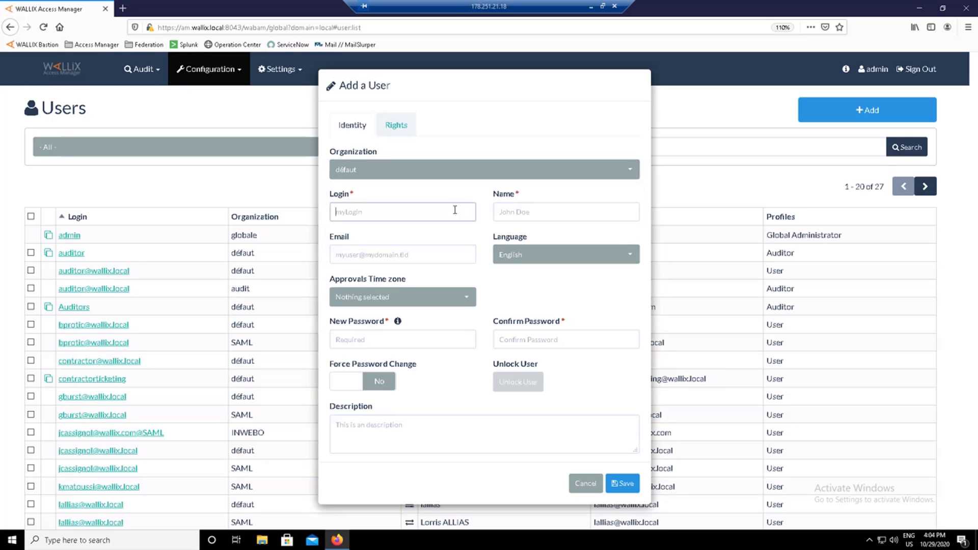
text(remot)
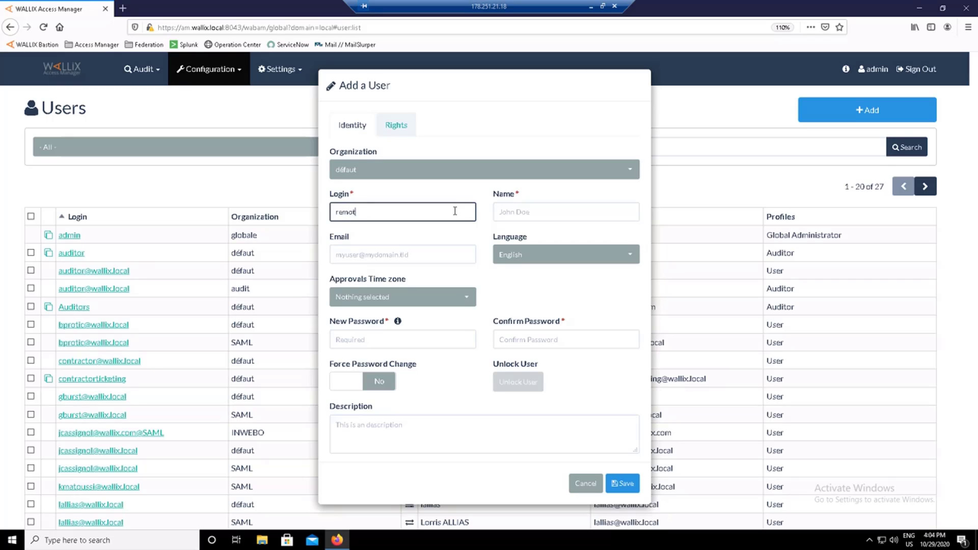
text(eoorker)
key(Tab)
text(Remot)
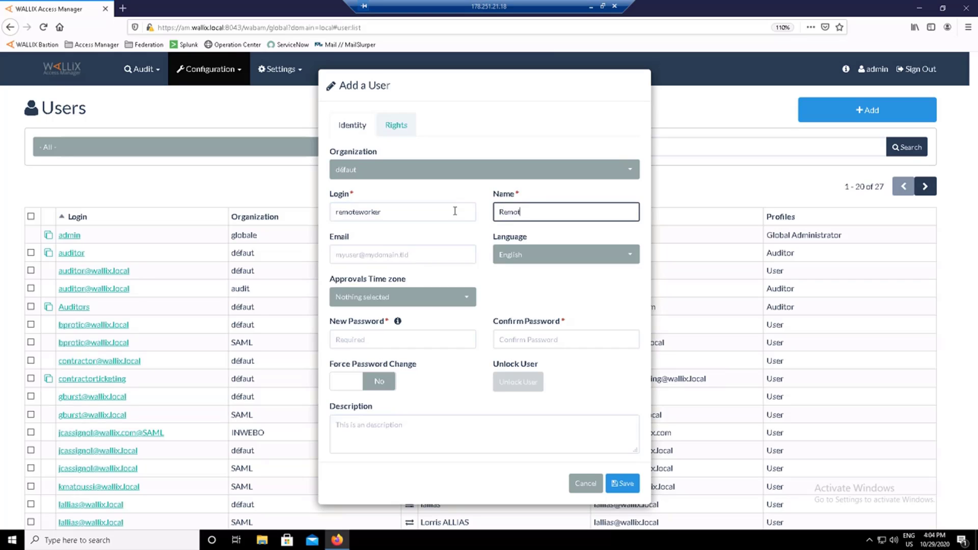
text(e Worker)
Step: Enter and confirm the new user's password, then bring up the Rights section
click(416, 339)
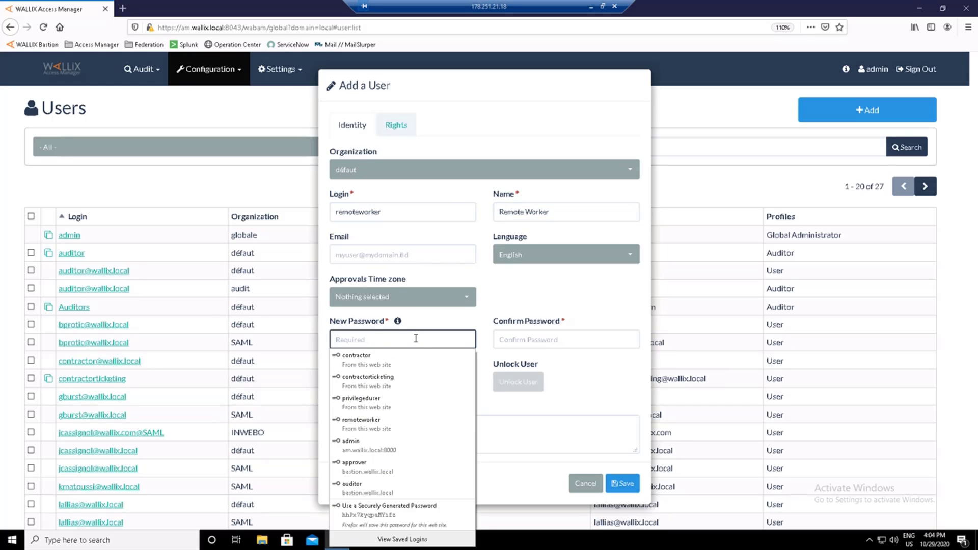
text(•••••••••)
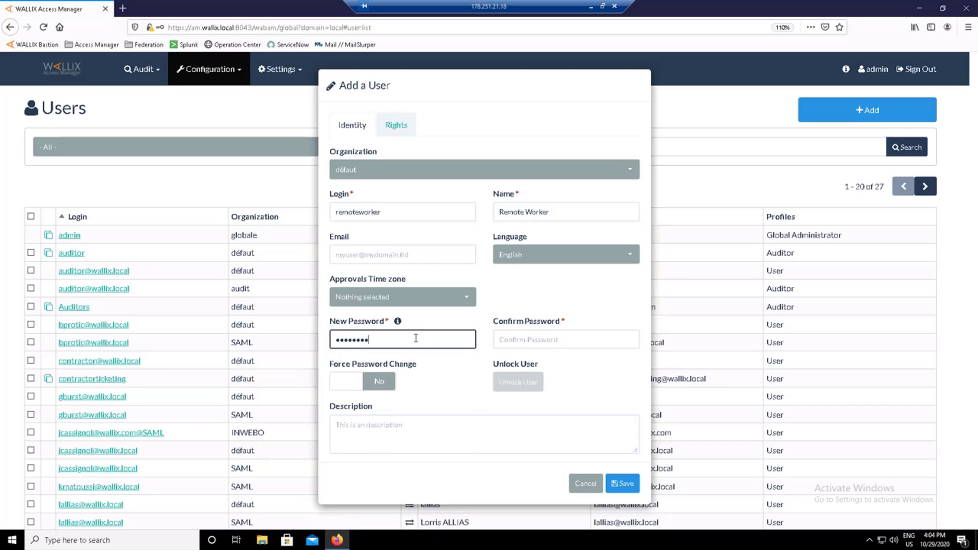
text(•••••••••••)
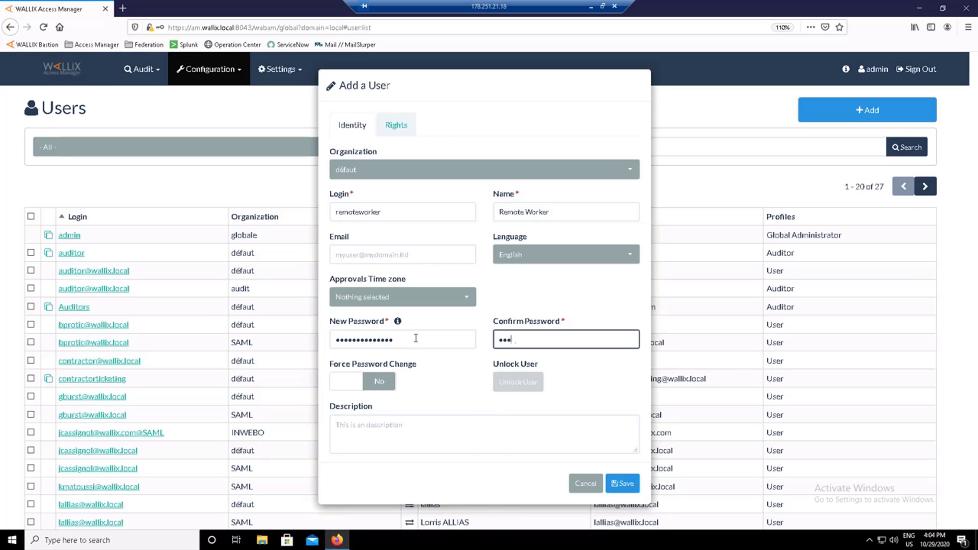
text(•••••••)
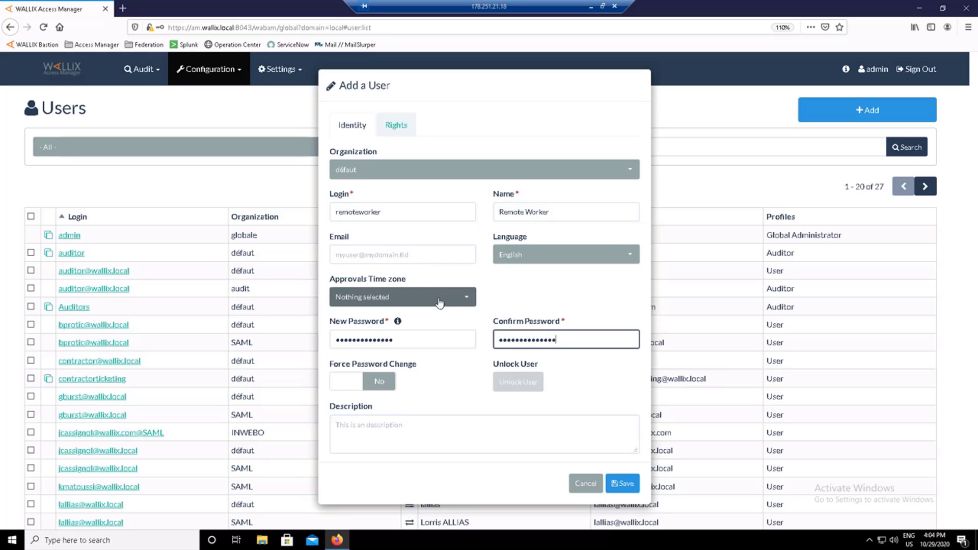
click(397, 129)
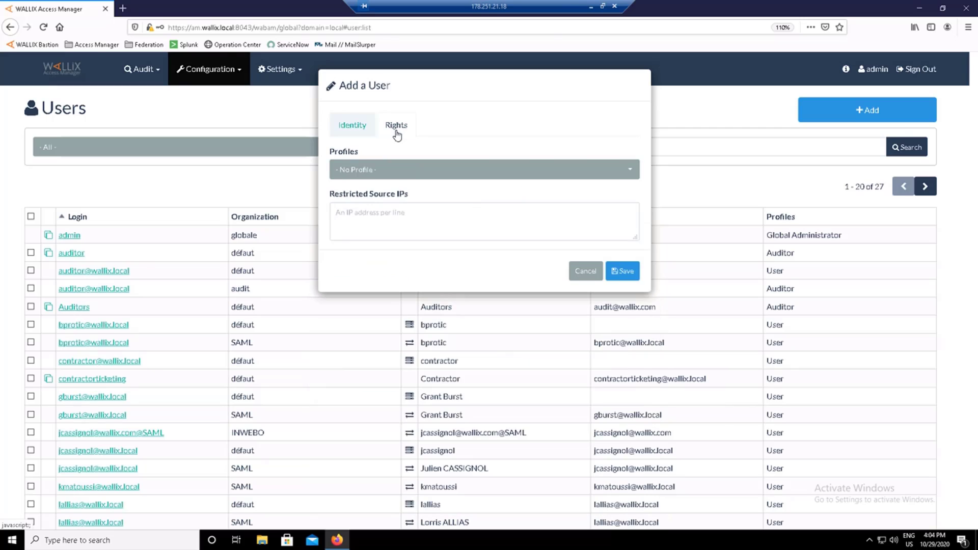
Step: Give the Remote Worker user the User profile and save the account
click(399, 178)
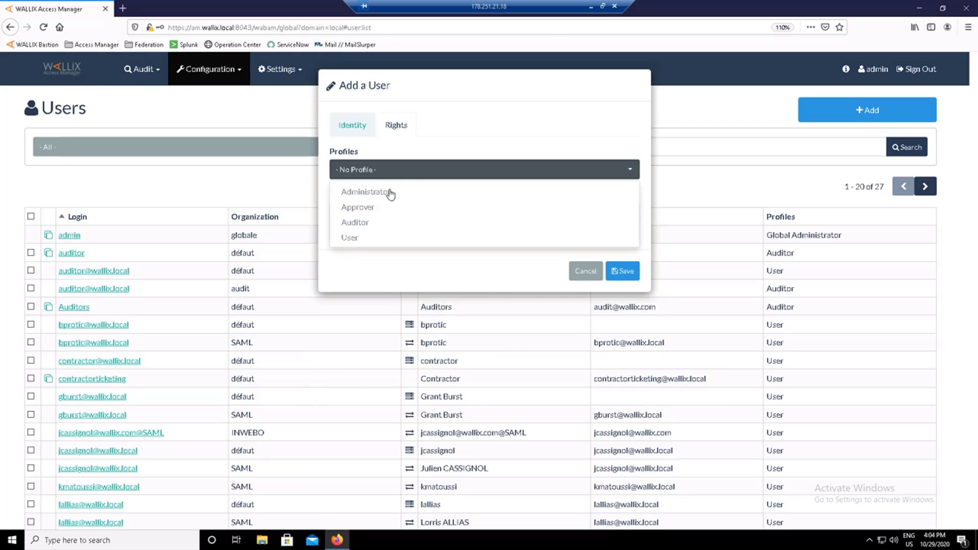
click(358, 238)
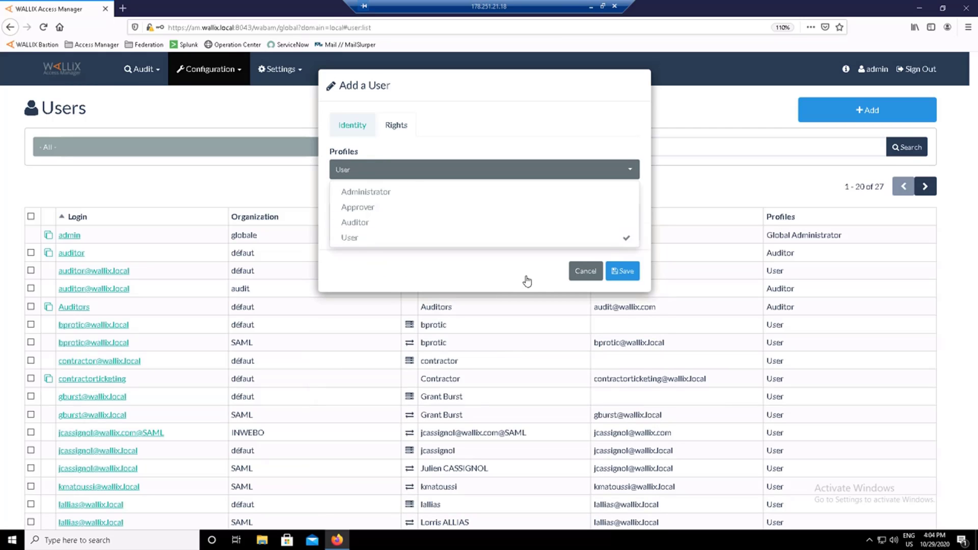
click(620, 272)
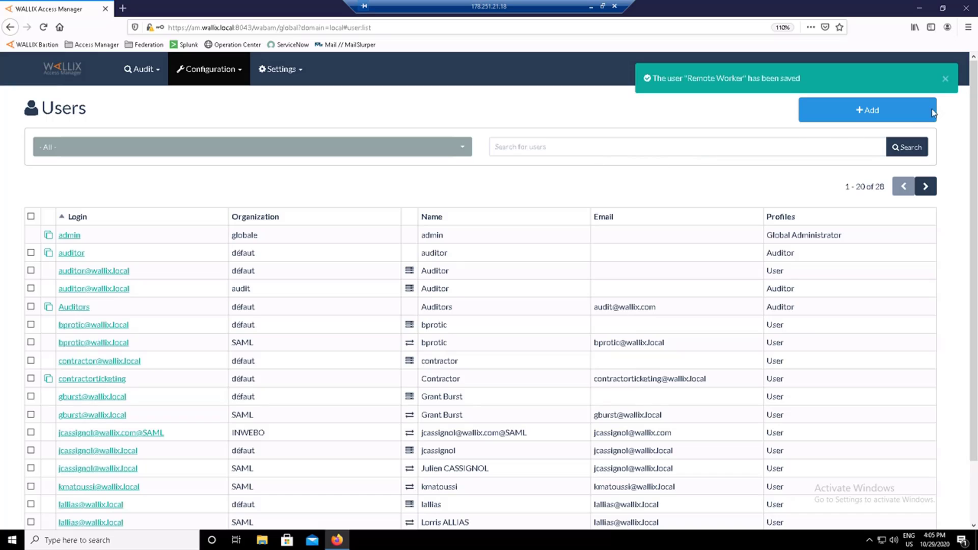
Step: Dismiss the saved notice, sign out of the admin session and close the browser
click(945, 80)
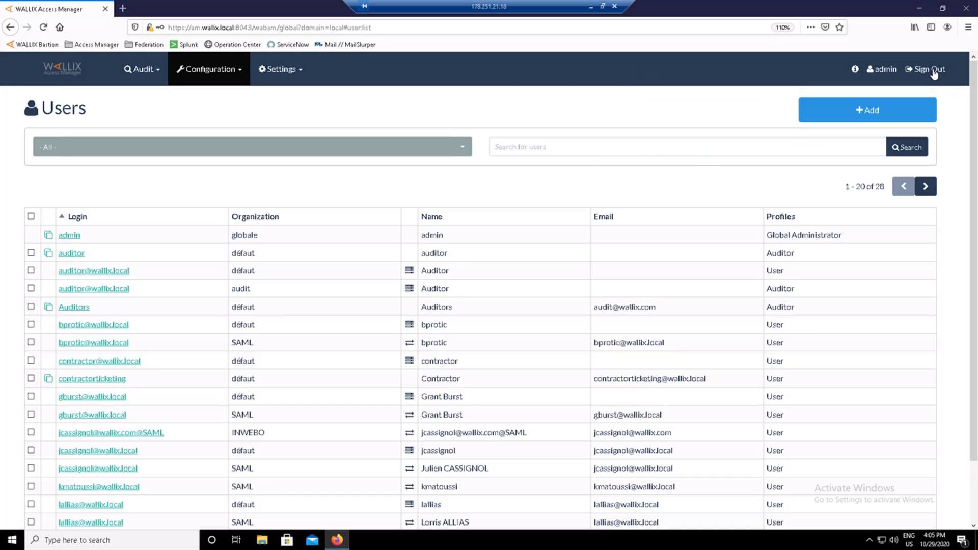
click(932, 71)
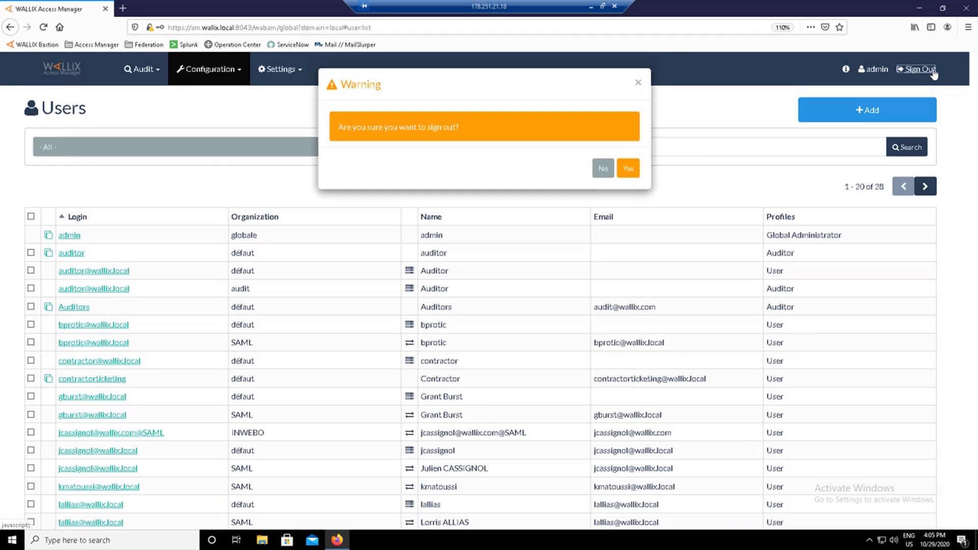
click(630, 169)
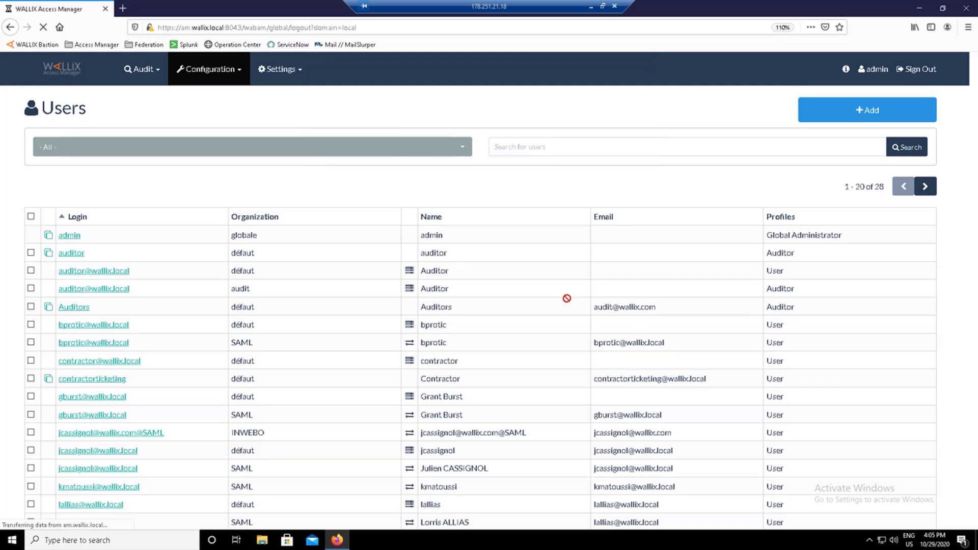
click(492, 422)
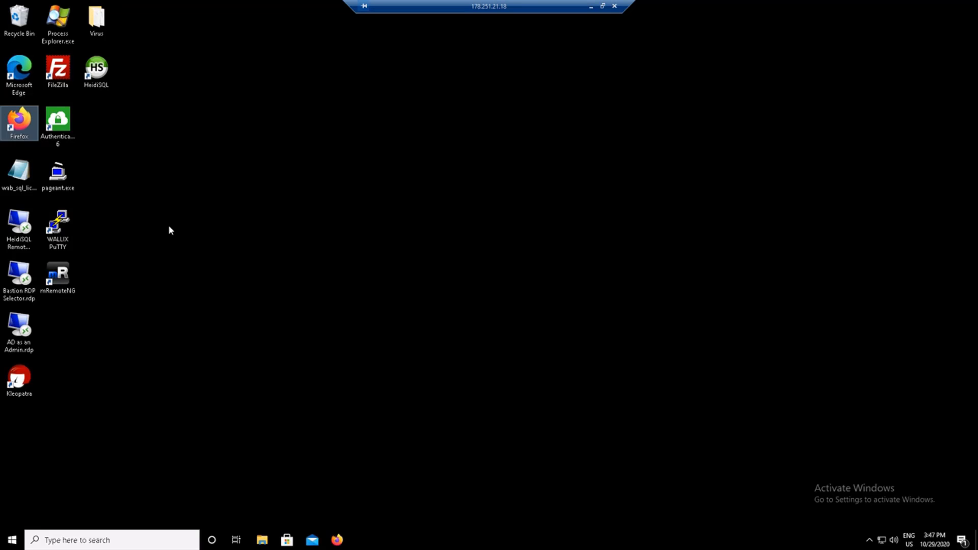
Step: Open the Access Manager login page from the Firefox bookmarks
double_click(25, 126)
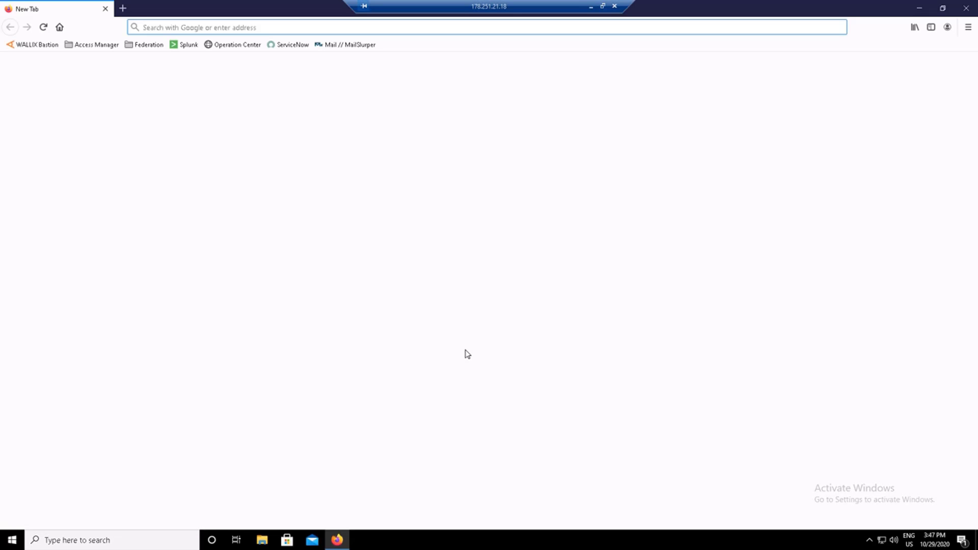
click(96, 45)
click(116, 69)
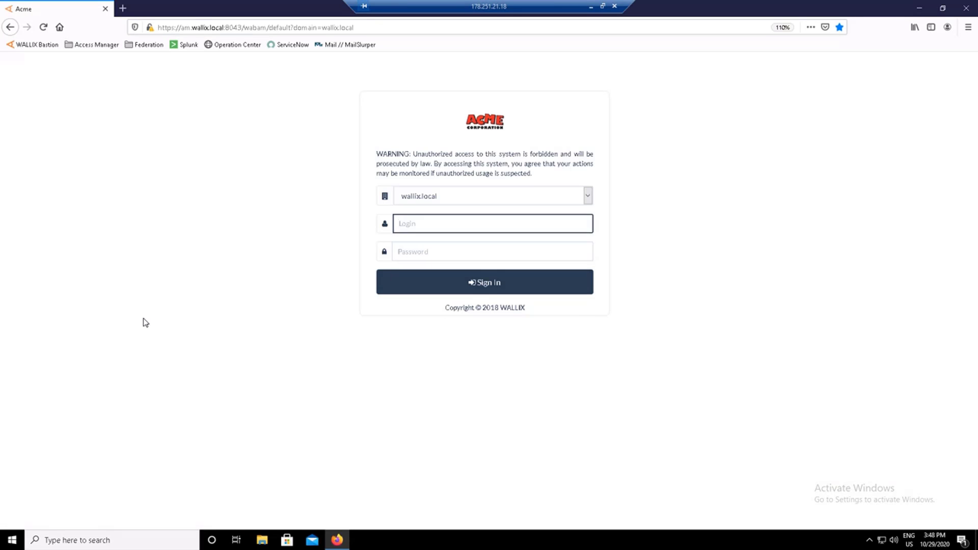
Step: Sign in on the local domain as remoteworker with the user's password
click(589, 195)
click(570, 211)
click(519, 225)
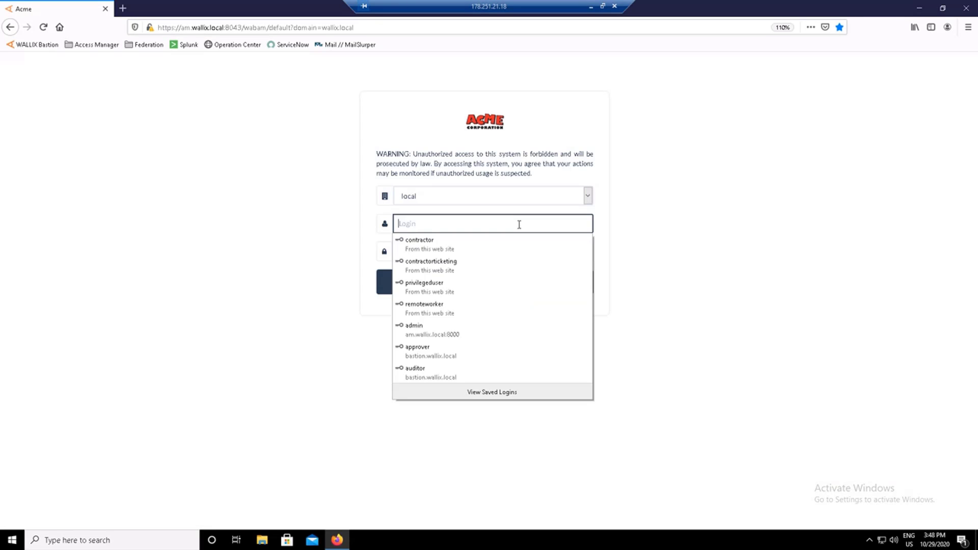
text(remoteworker)
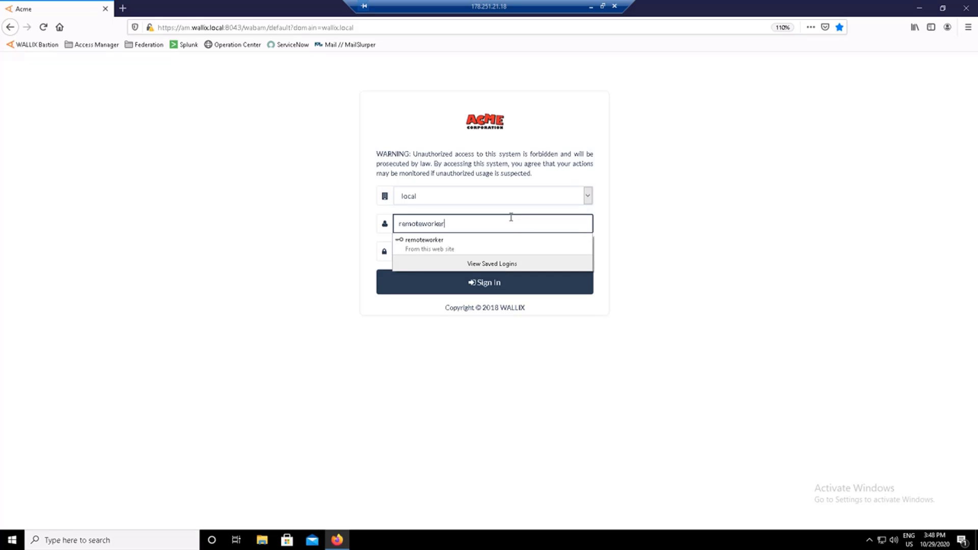
click(426, 248)
text(**************)
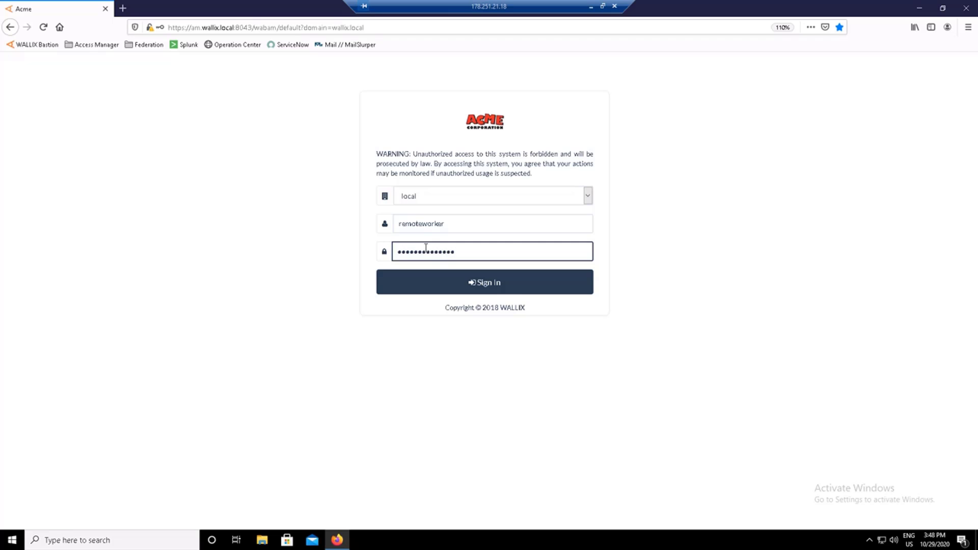
click(456, 283)
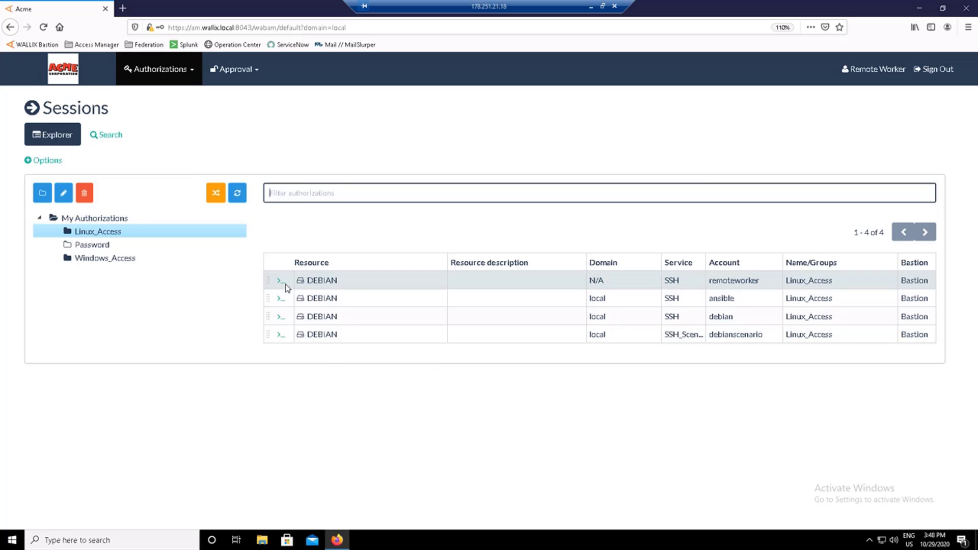
Step: Start an SSH shell session to DEBIAN as debian in a new tab, then return to Sessions
click(280, 318)
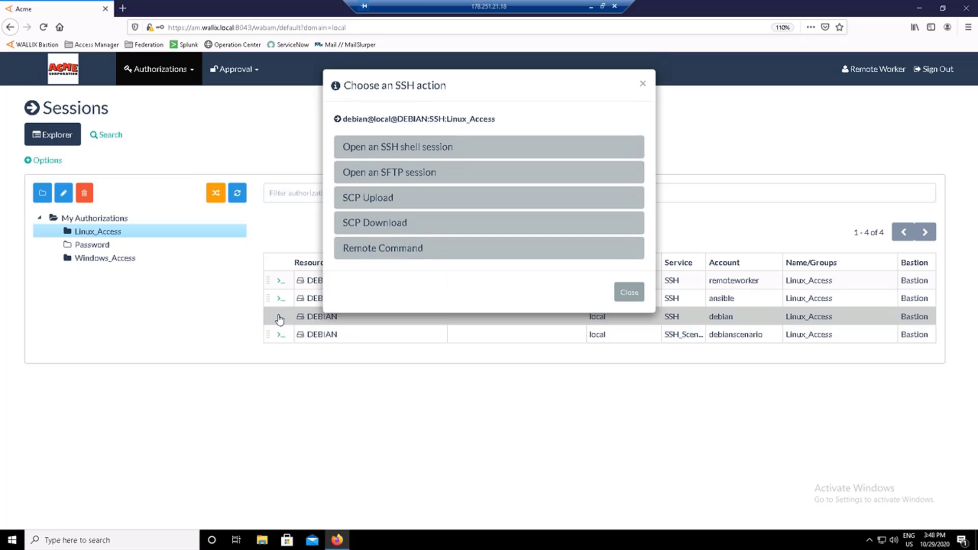
click(406, 152)
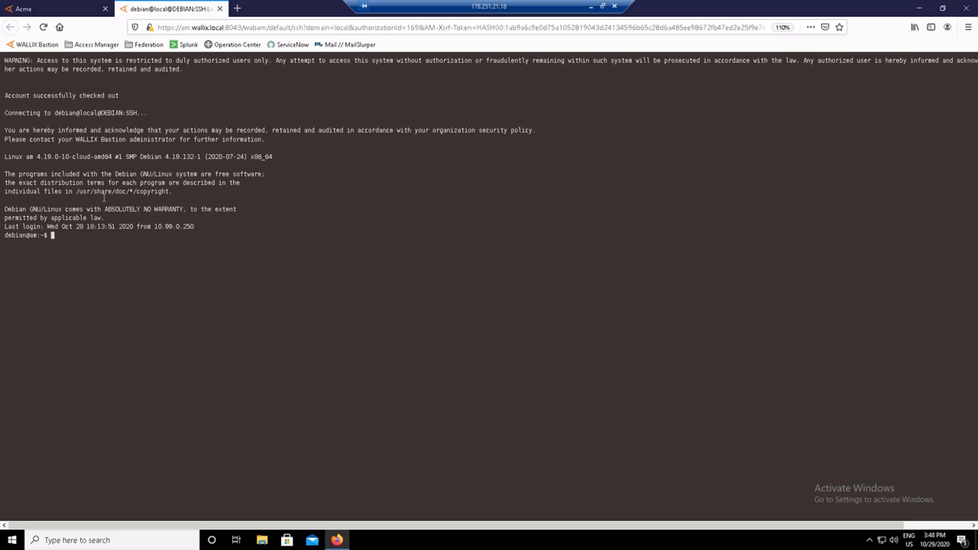
click(64, 11)
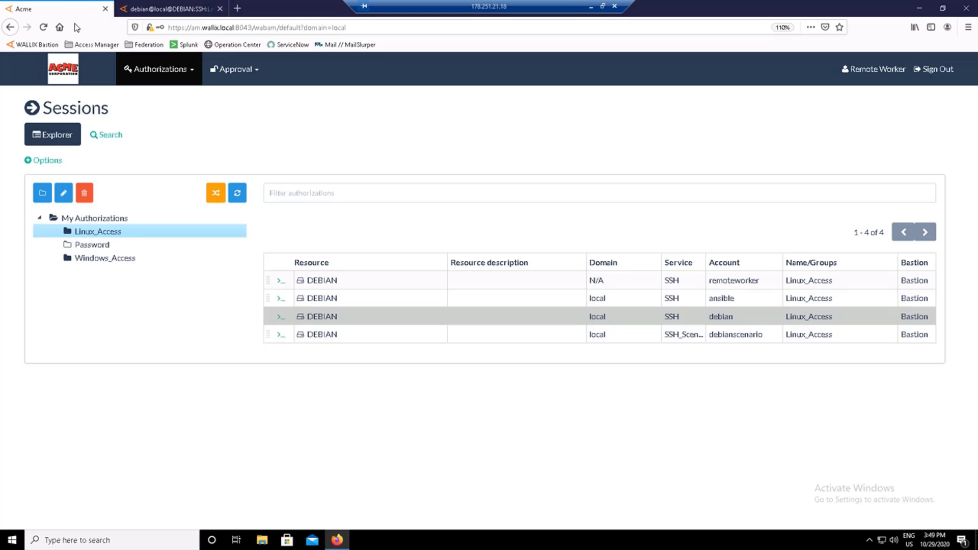
click(138, 263)
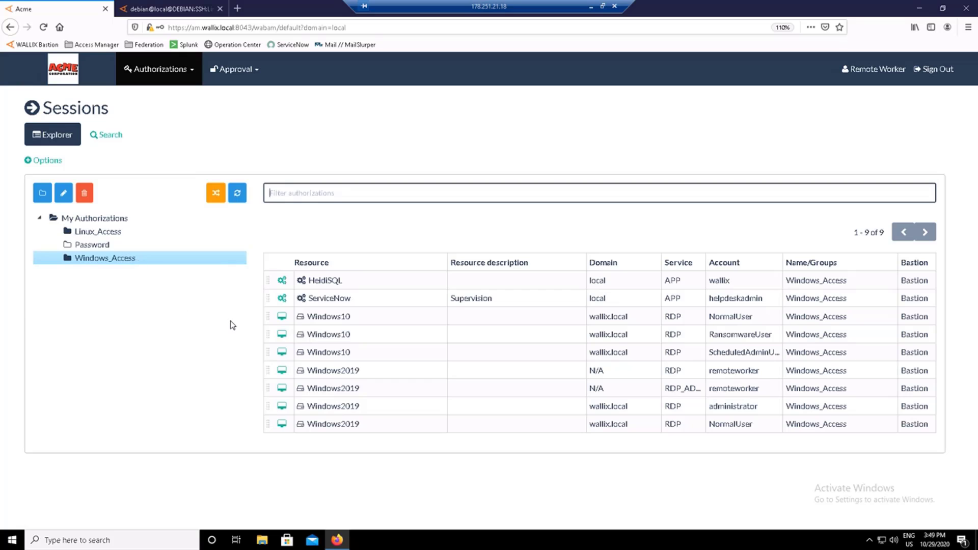
Step: Start an RDP session to Windows2019 as administrator, accept the recording notice, and close Server Manager
click(283, 409)
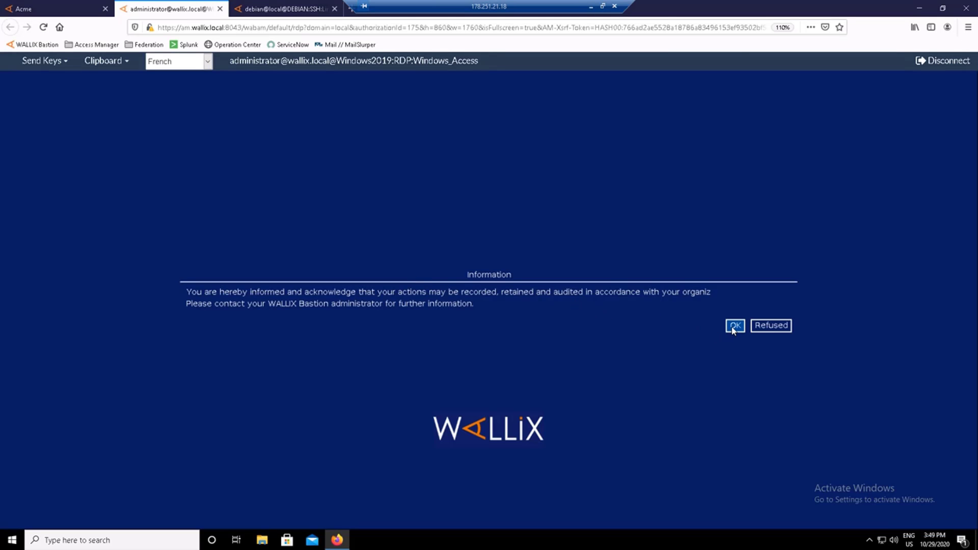
click(733, 328)
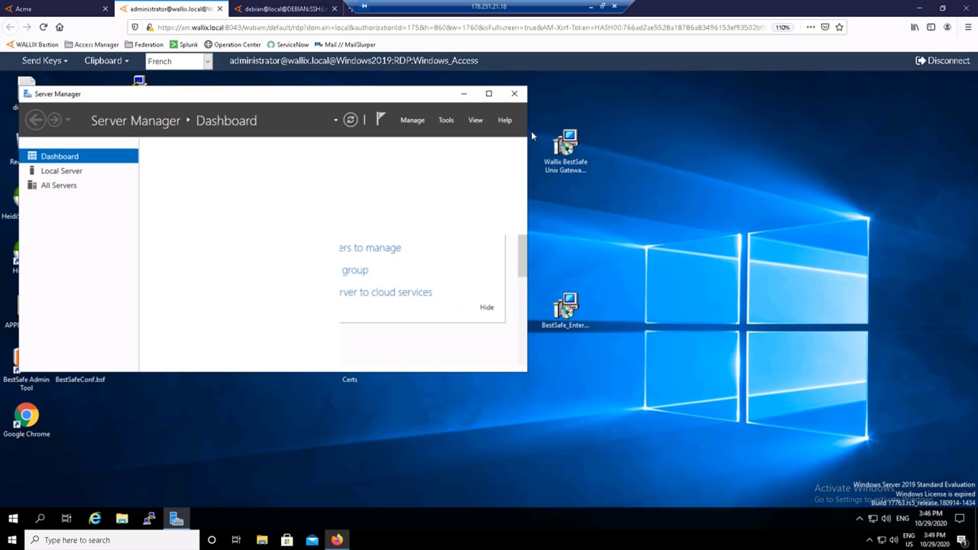
click(516, 94)
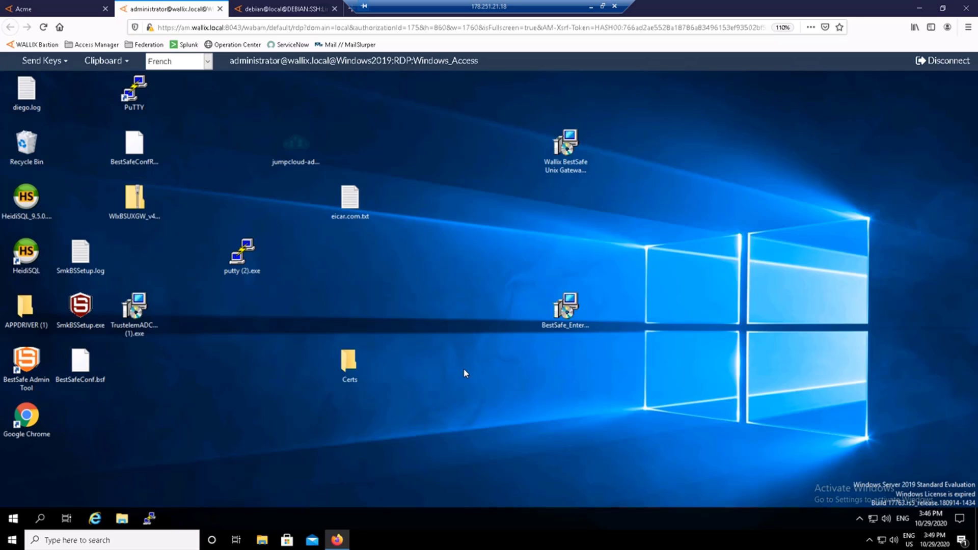